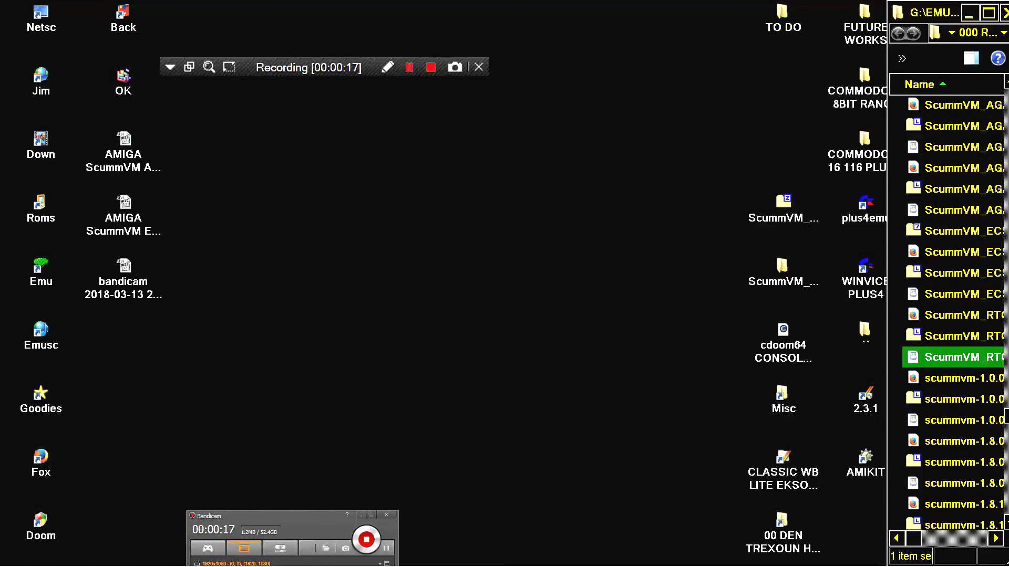
Step: Launch the AmiKit Amiga environment from the Windows desktop
double_click(865, 457)
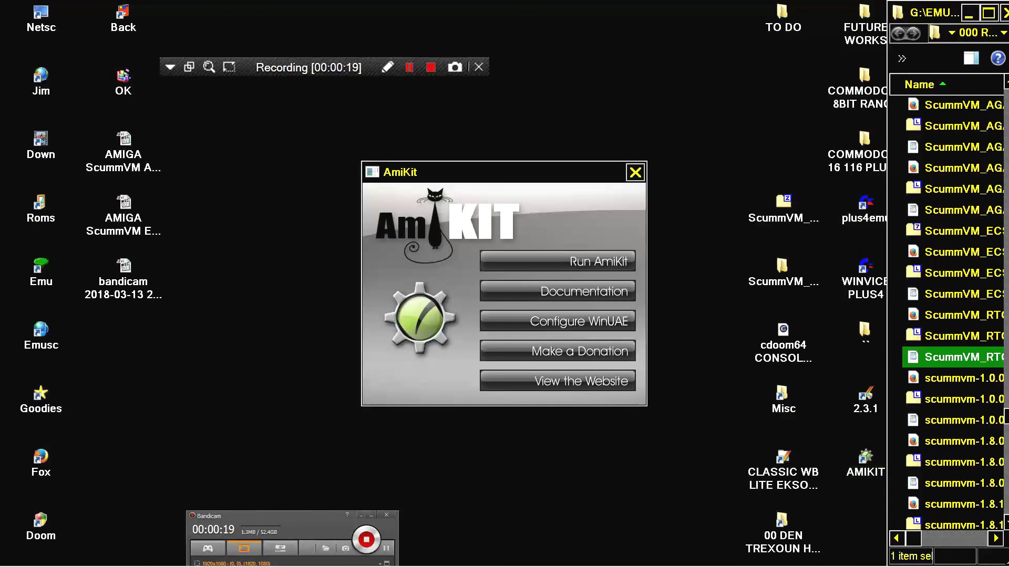
left_click(597, 261)
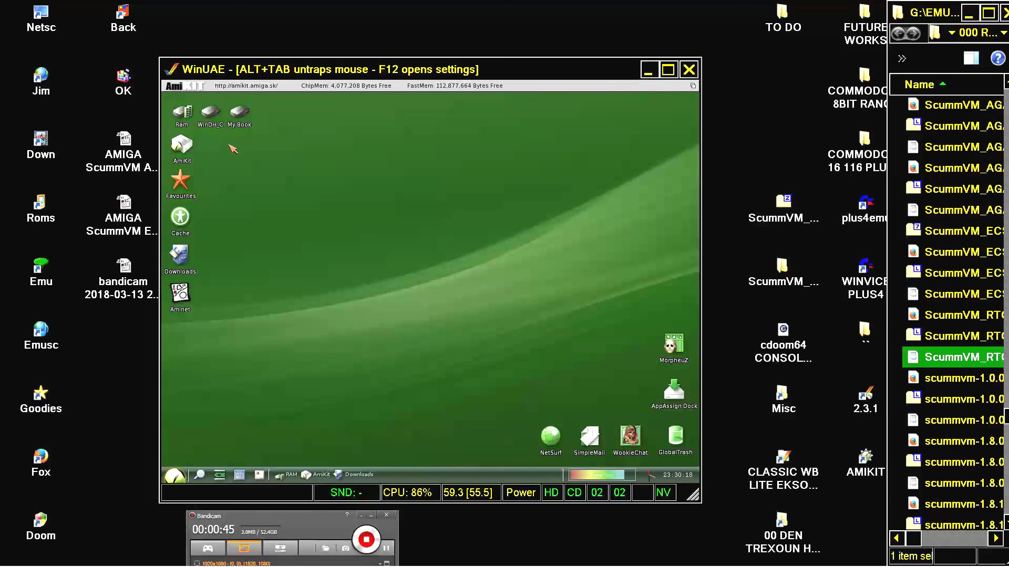
Step: Open the Users/User/Desktop/ScummVM_RTG/ScummVM folder on the WinDH_C drive
double_click(210, 112)
double_click(272, 234)
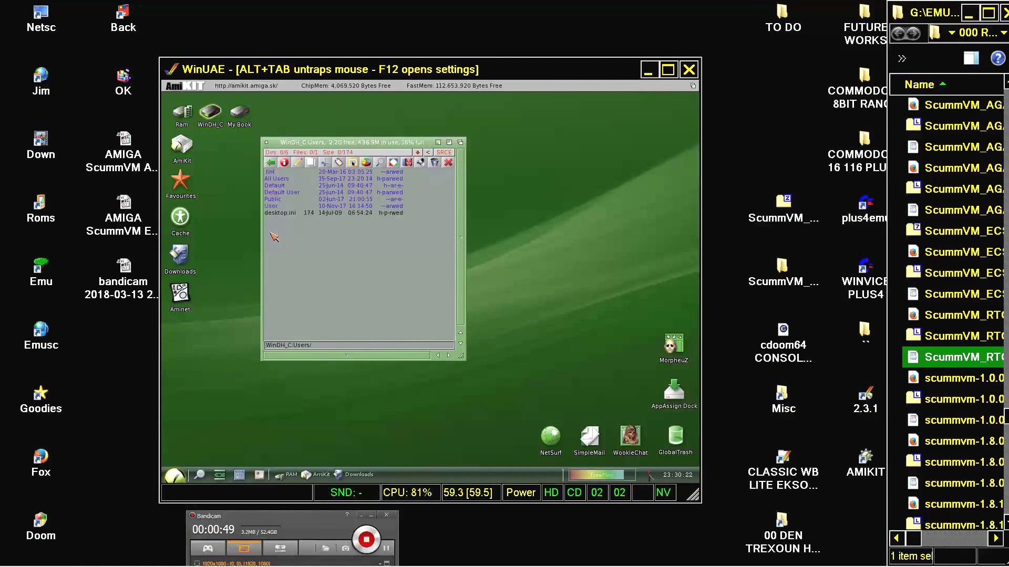
double_click(271, 207)
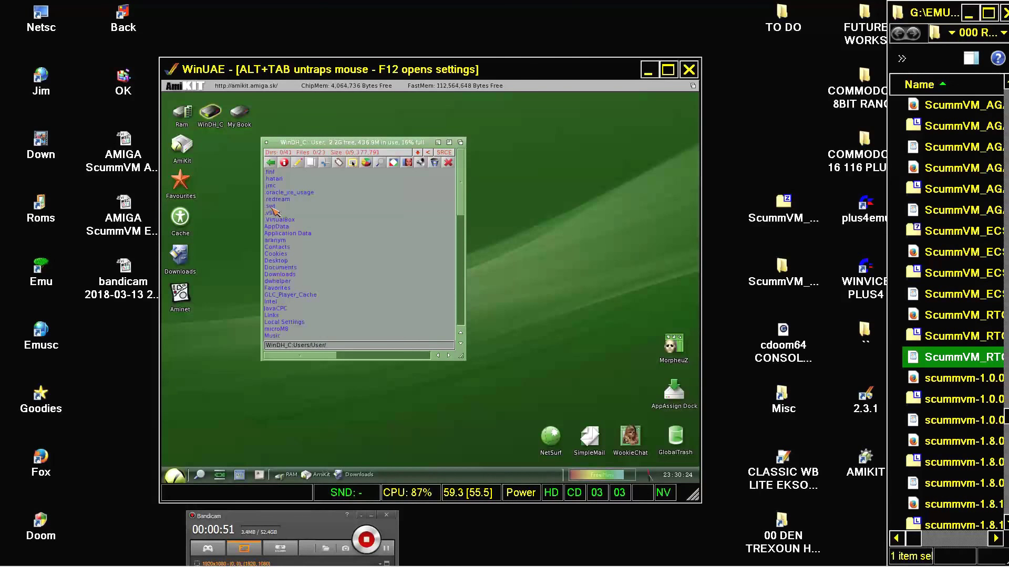
double_click(271, 261)
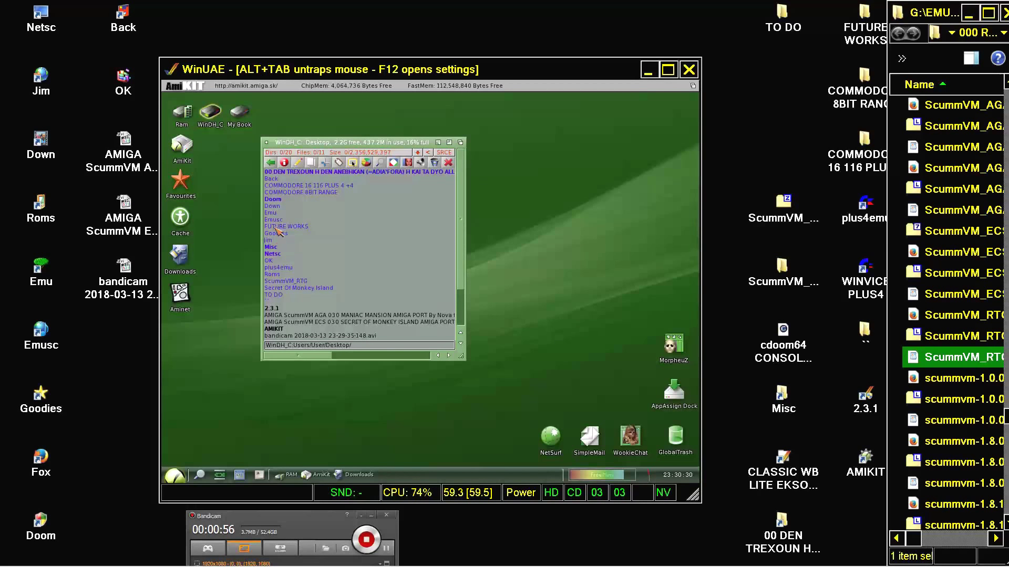
double_click(274, 281)
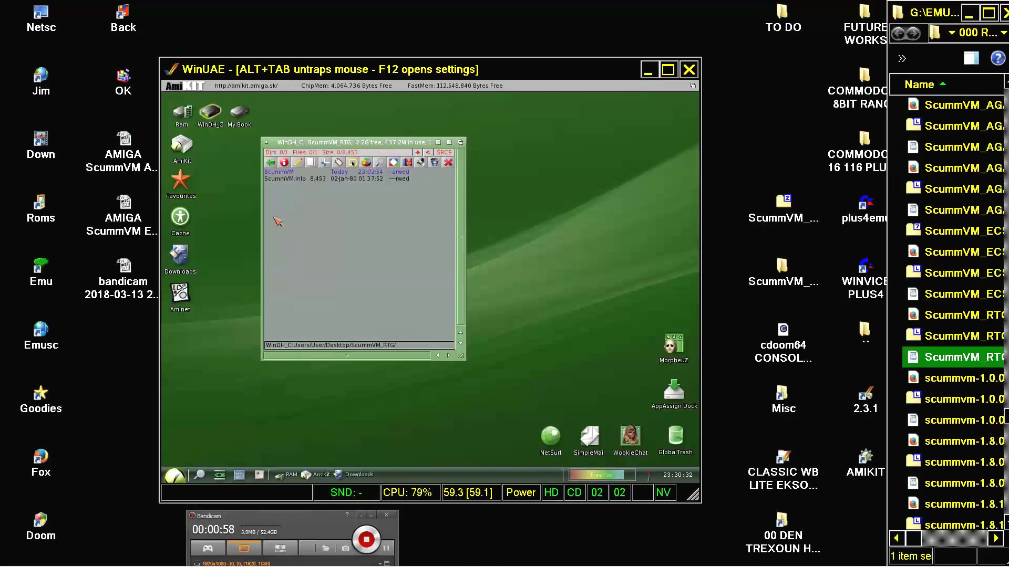
double_click(277, 174)
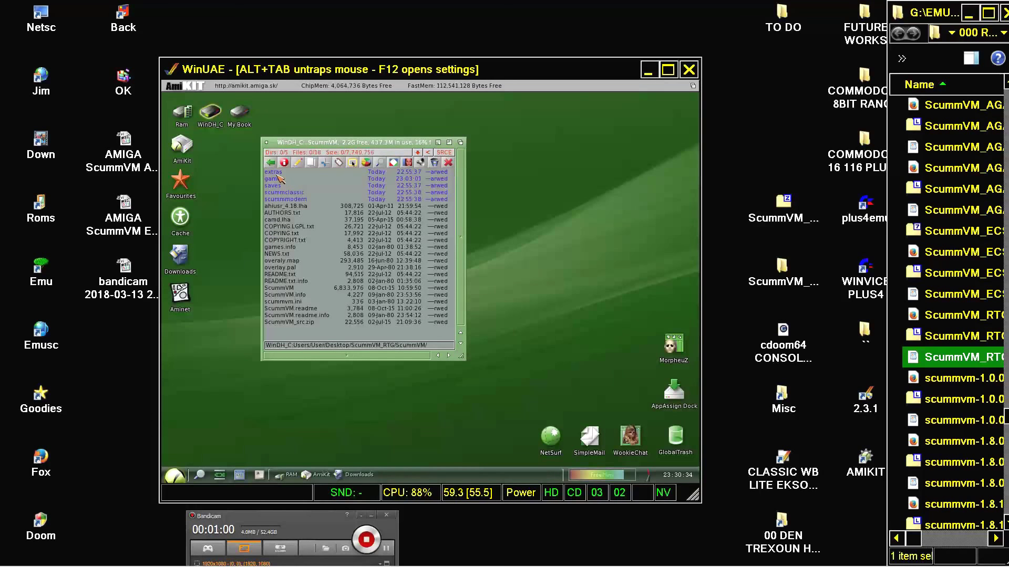
Step: Try to run the ScummVM program file without arguments, and close the file window
double_click(281, 287)
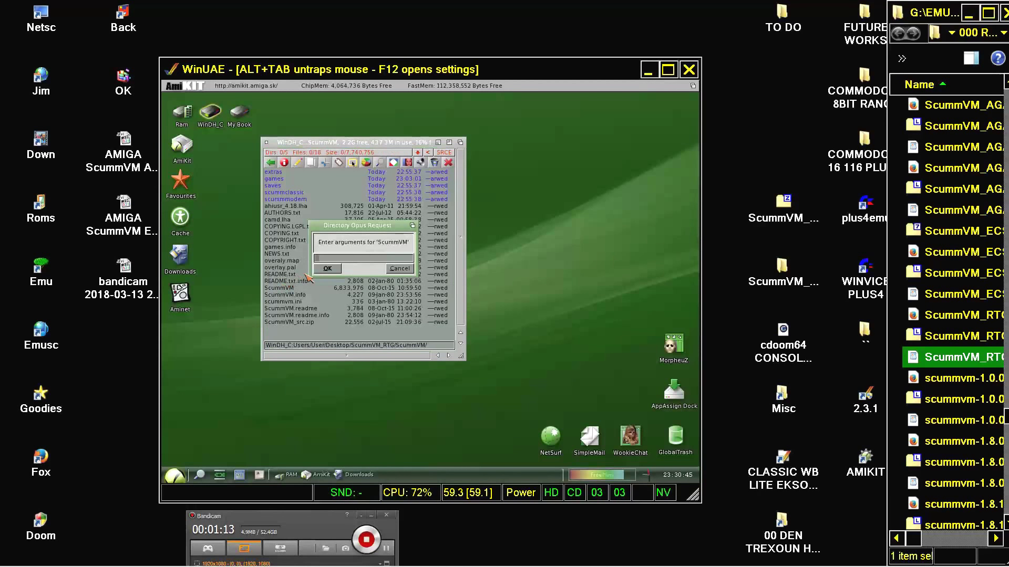
left_click(326, 269)
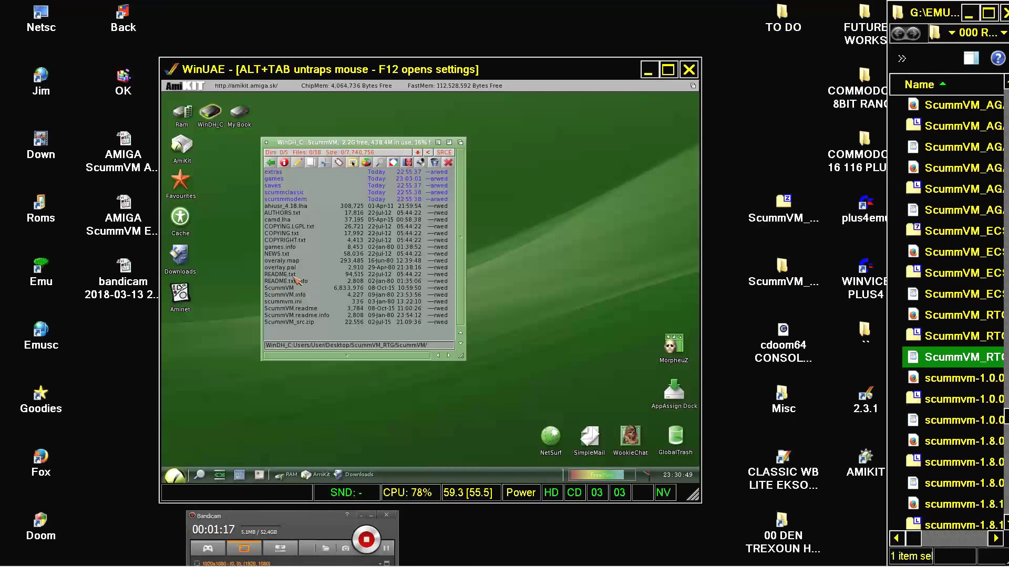
left_click(267, 143)
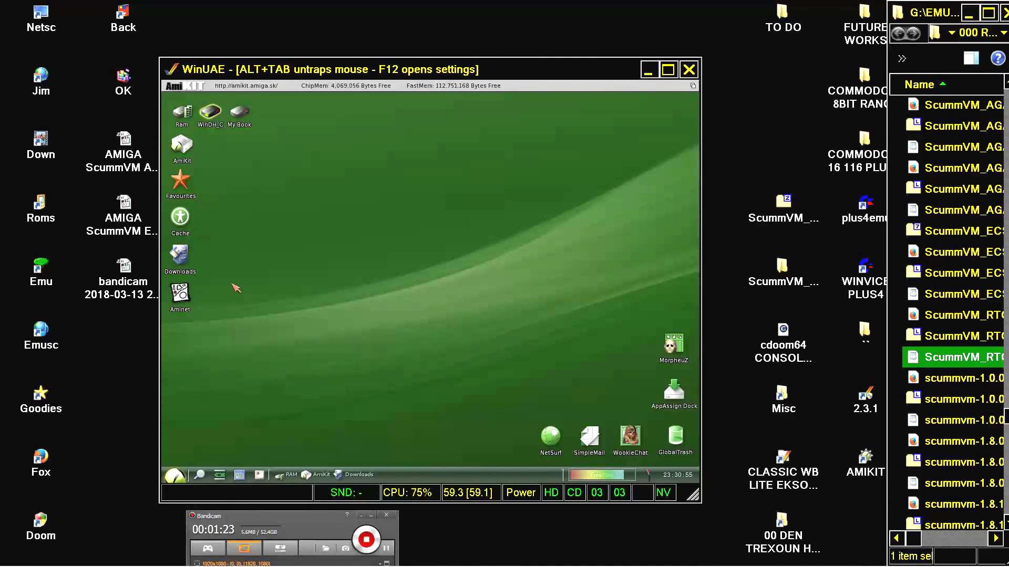
Step: Mount ScummVM_RTG.zip from the Windows desktop as a drive in the running Amiga environment
key("alt+Tab")
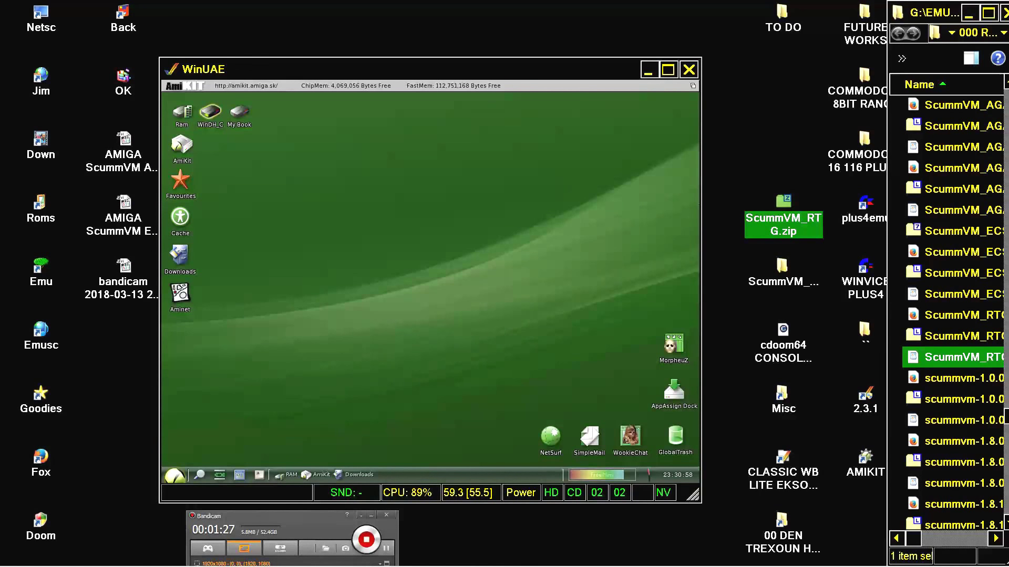
left_click_drag(783, 216, 431, 273)
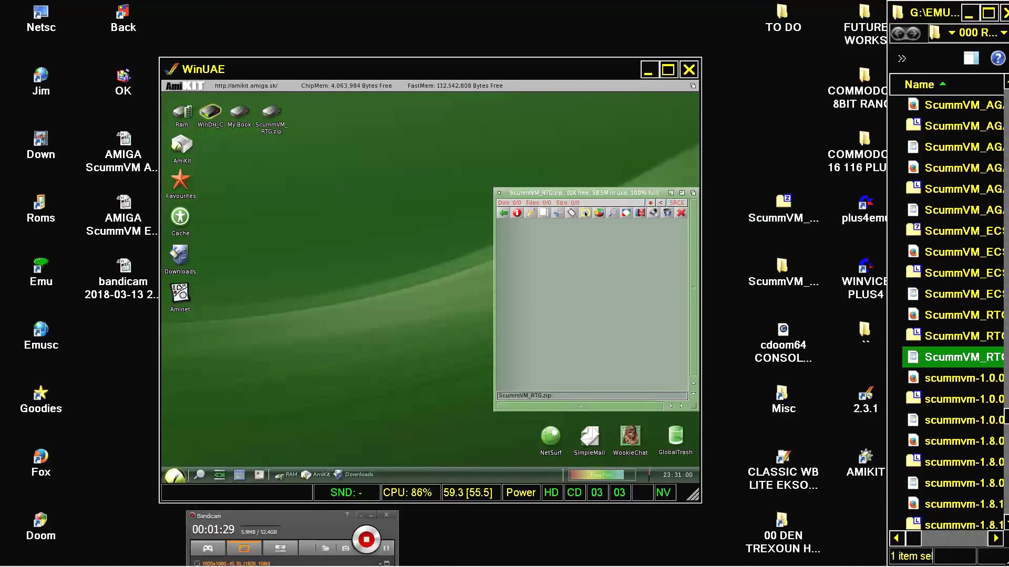
left_click(585, 213)
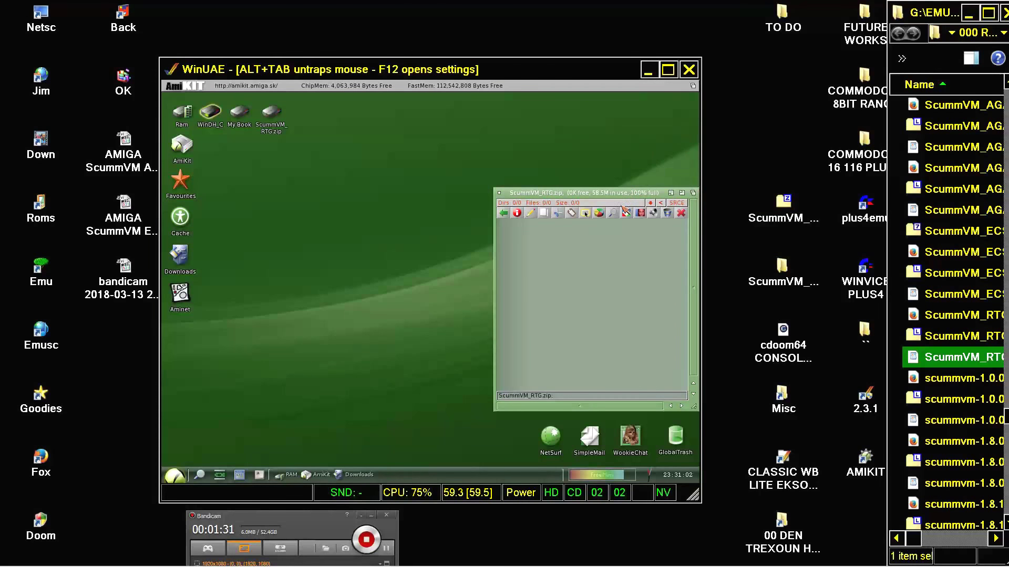
Step: Show all files in the mounted ScummVM_RTG.zip drive and open its ScummVM_RTG/ScummVM drawer
right_click(603, 234)
mouse_move(605, 257)
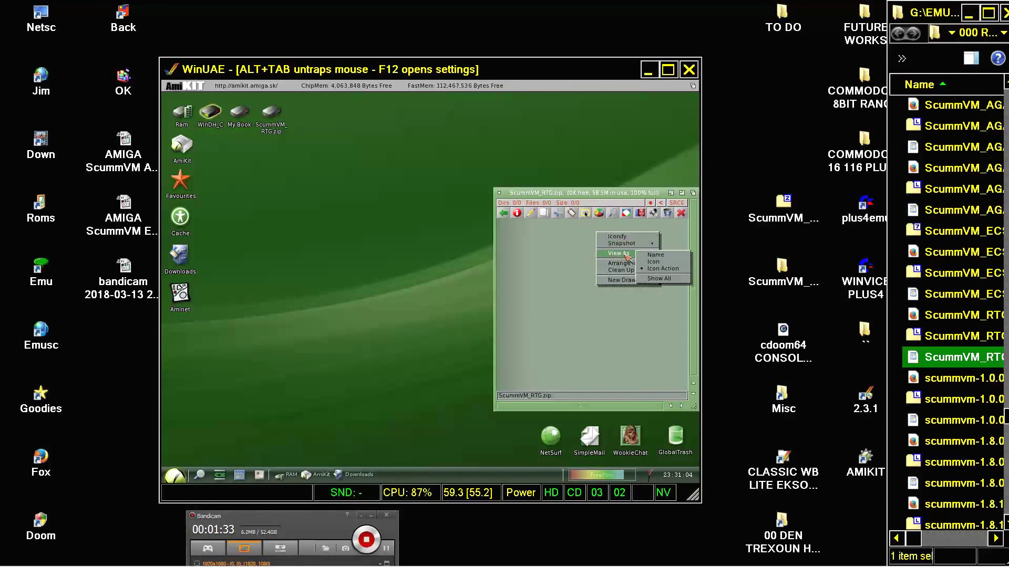
left_click(662, 280)
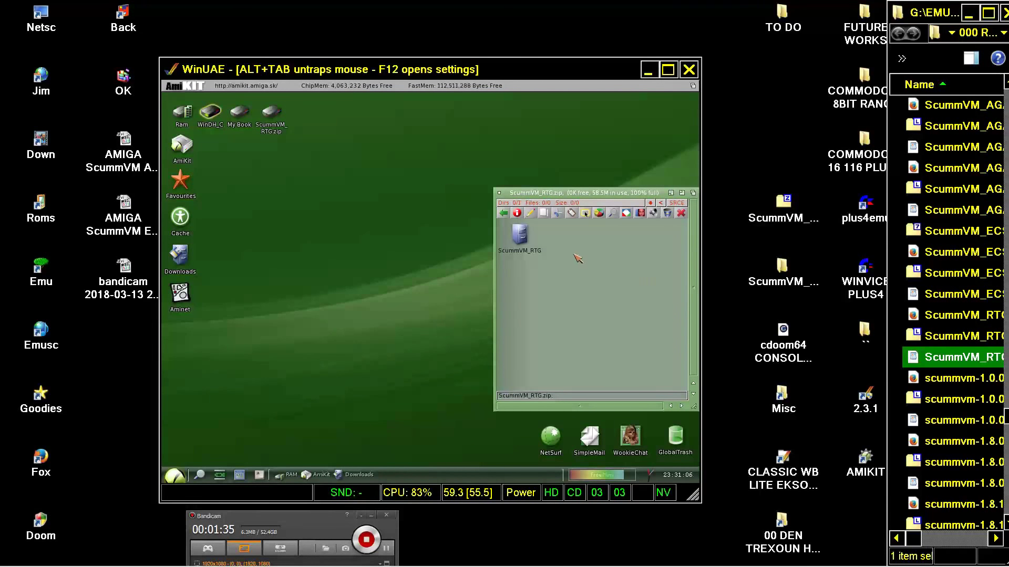
double_click(519, 234)
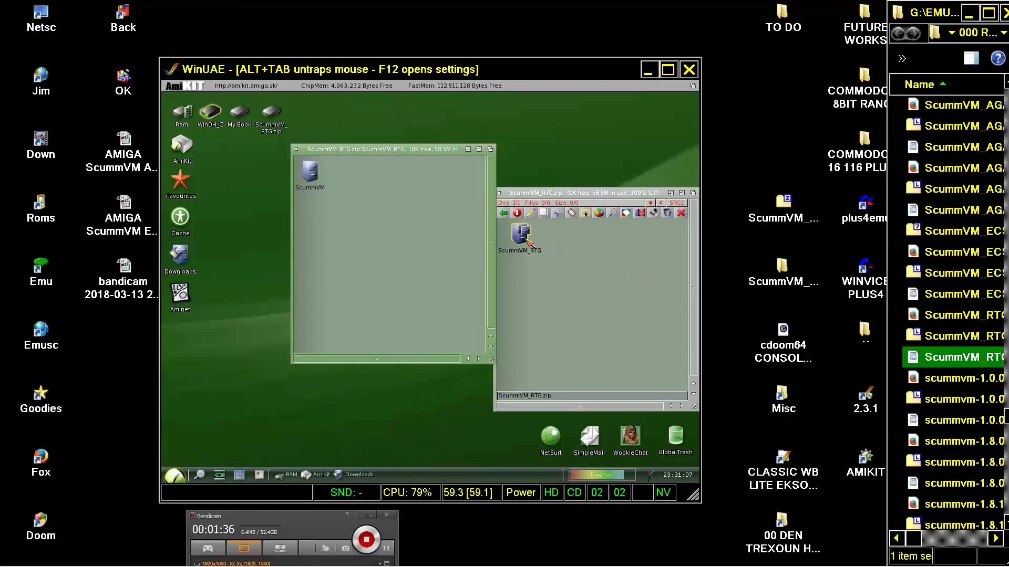
double_click(314, 176)
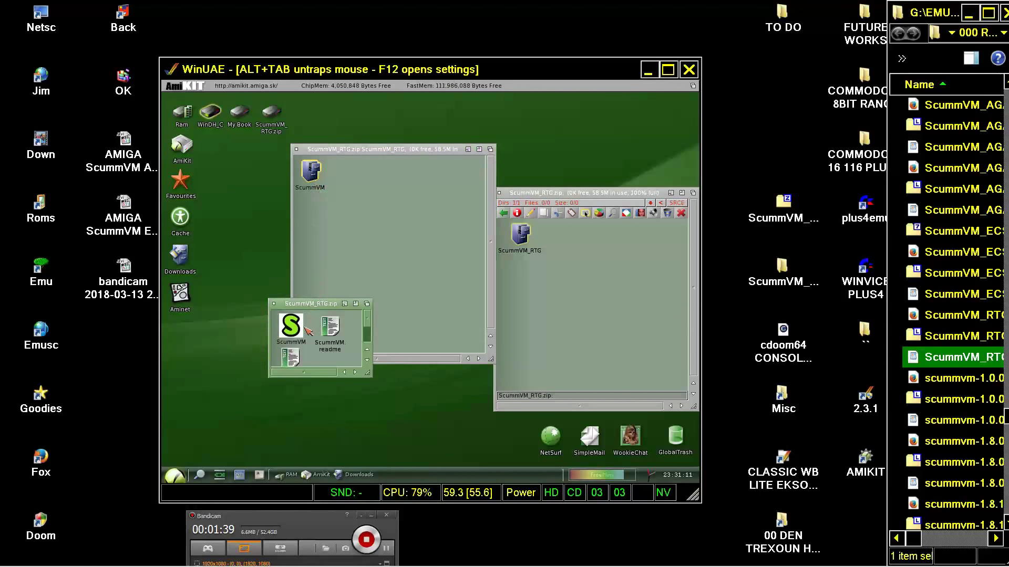
Step: Look through the ScummVM.readme and README.txt documents, closing each one after viewing
double_click(328, 329)
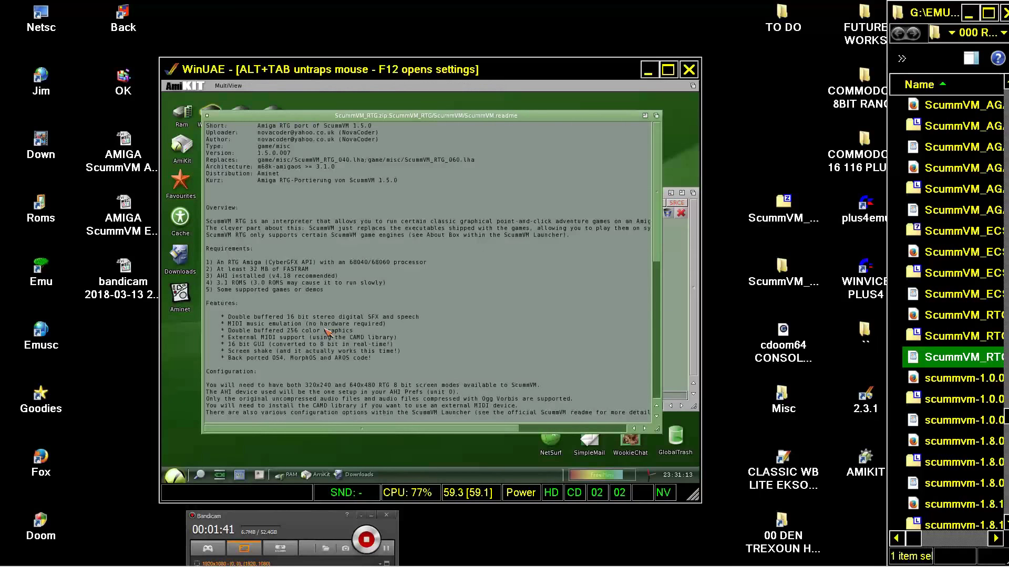
key("shift+Down")
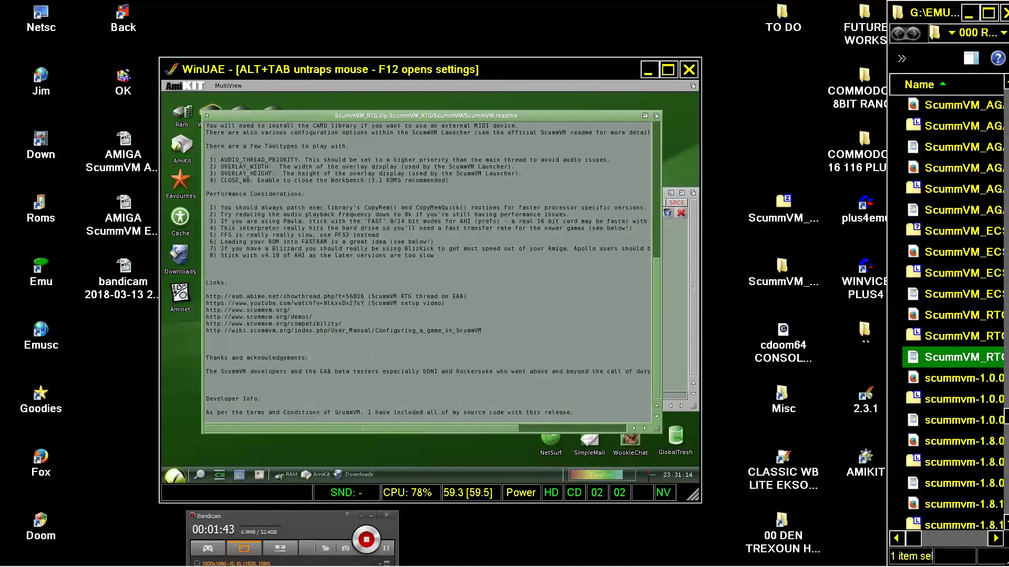
key("Escape")
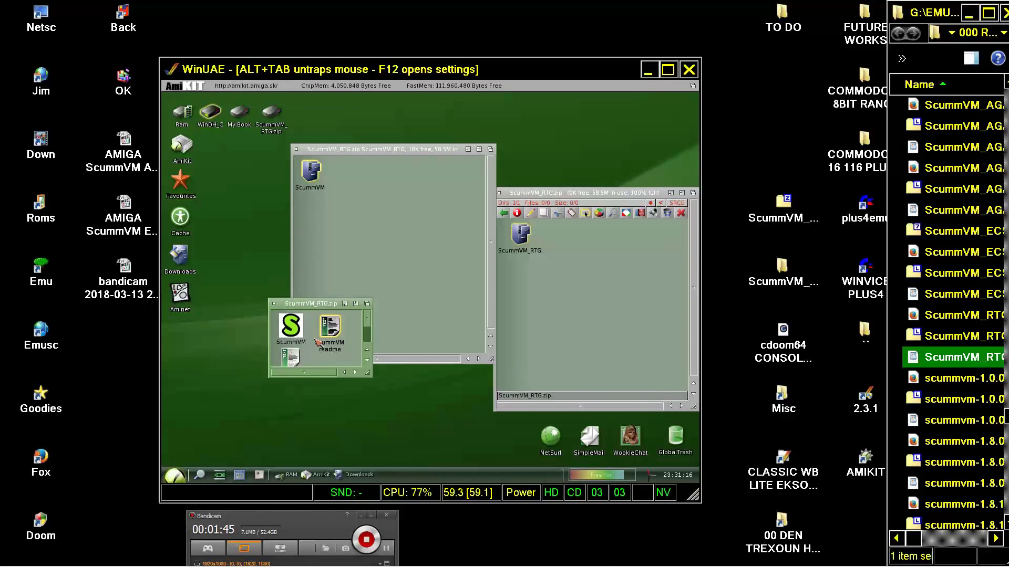
double_click(298, 355)
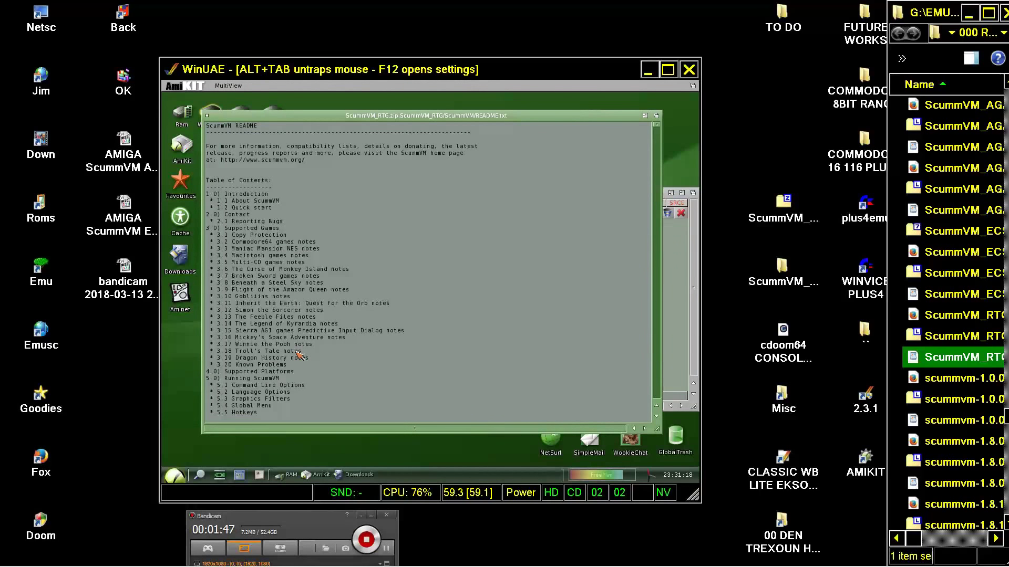
key("shift+Down")
key("Escape")
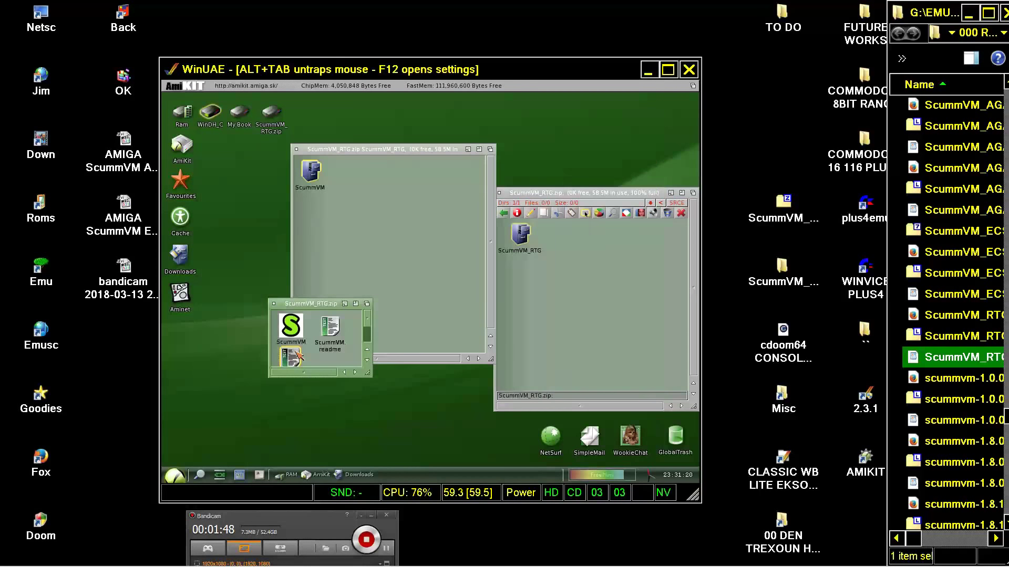
Step: Start ScummVM from the mounted drive and accept its options with the default graphics and render modes
double_click(298, 337)
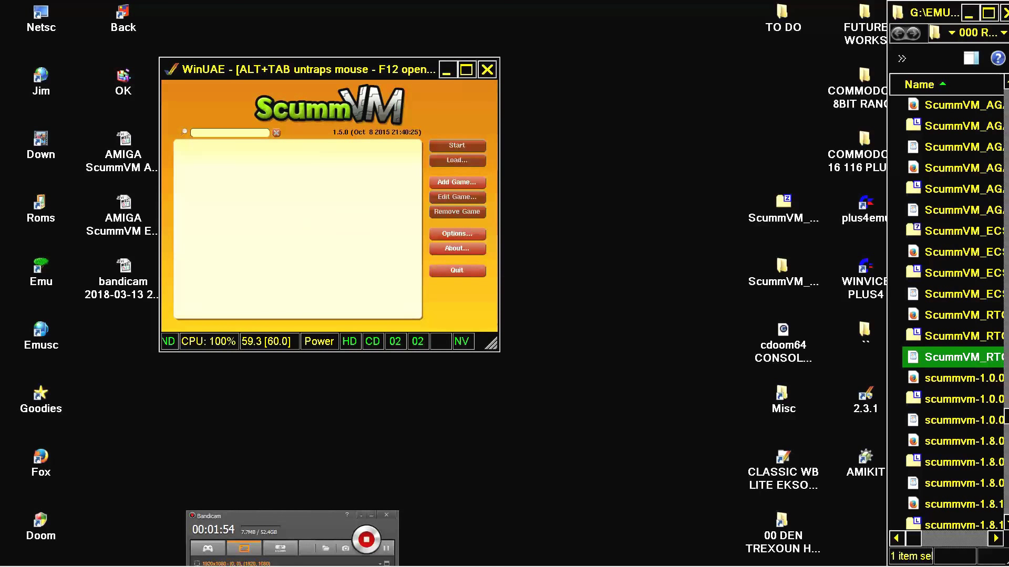
left_click(433, 232)
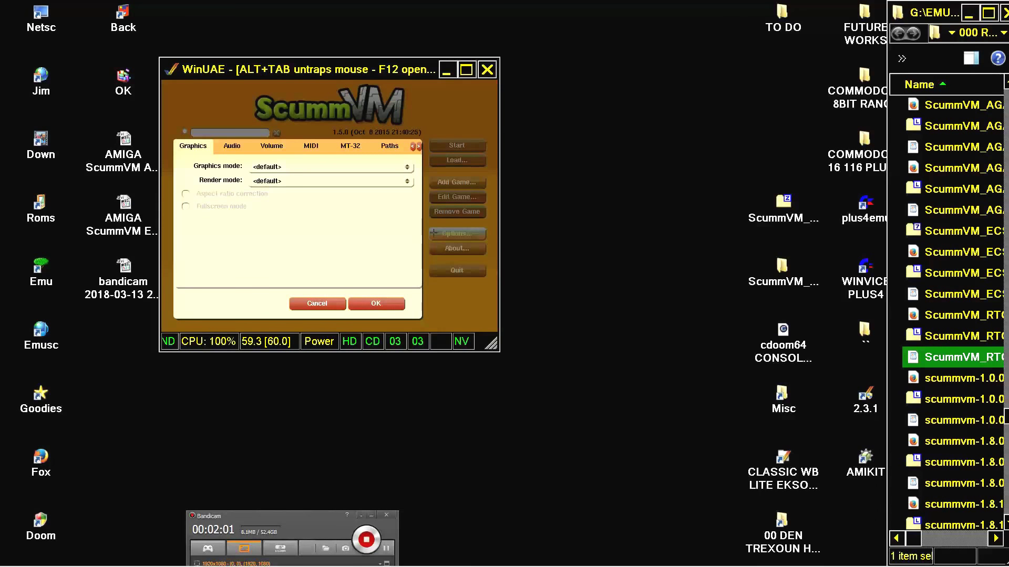
left_click(356, 304)
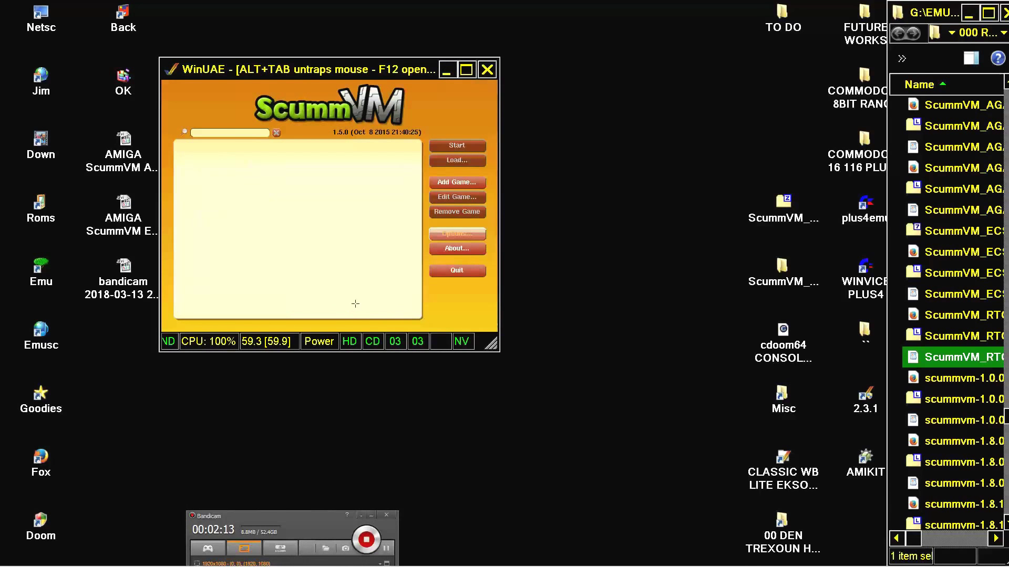
Step: Begin adding a game and browse to the ScummVM_RTG/ScummVM/games/Discworld folder on the ScummVM_RTG.zip drive
left_click(437, 185)
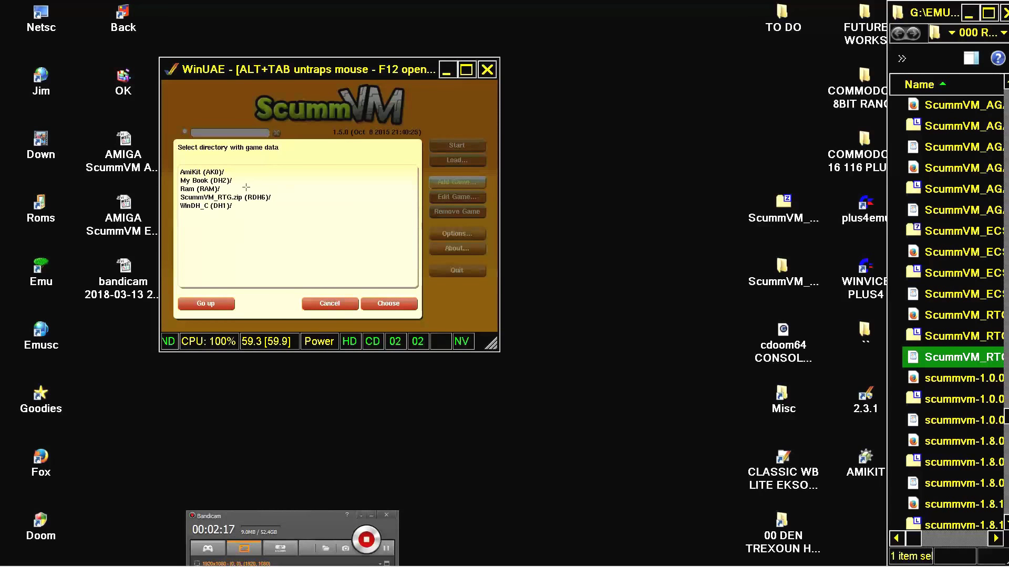
double_click(216, 197)
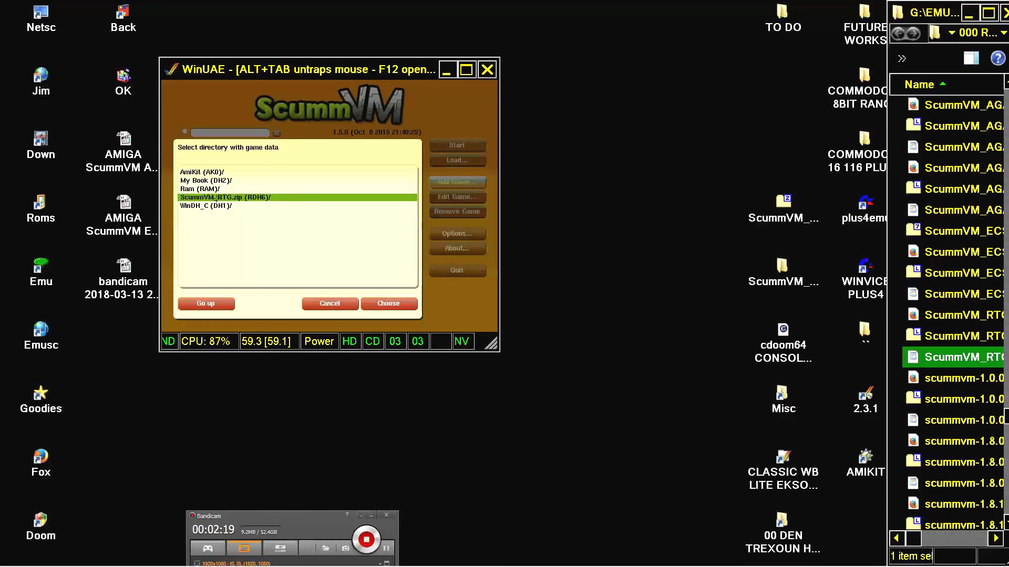
double_click(212, 171)
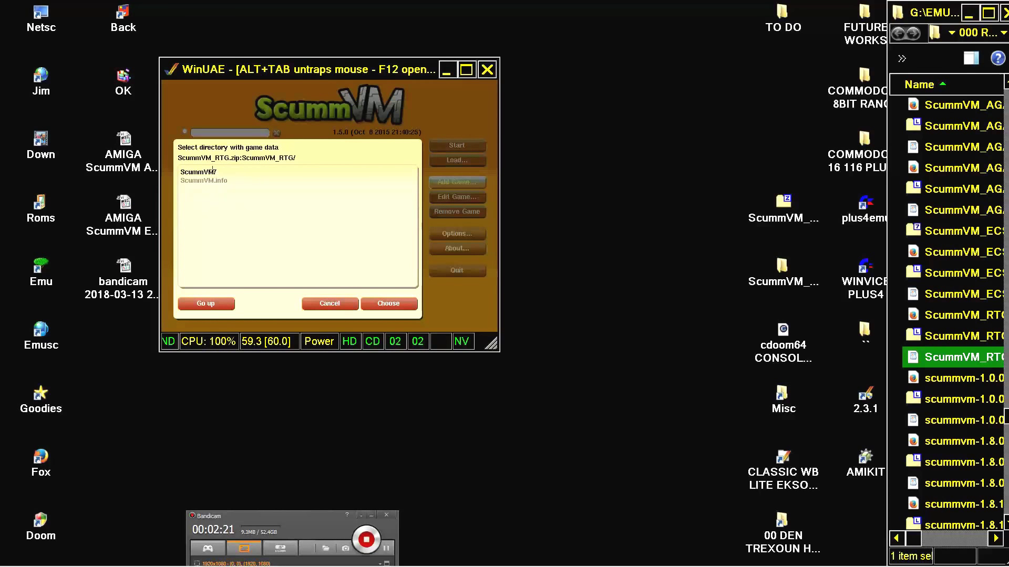
double_click(212, 172)
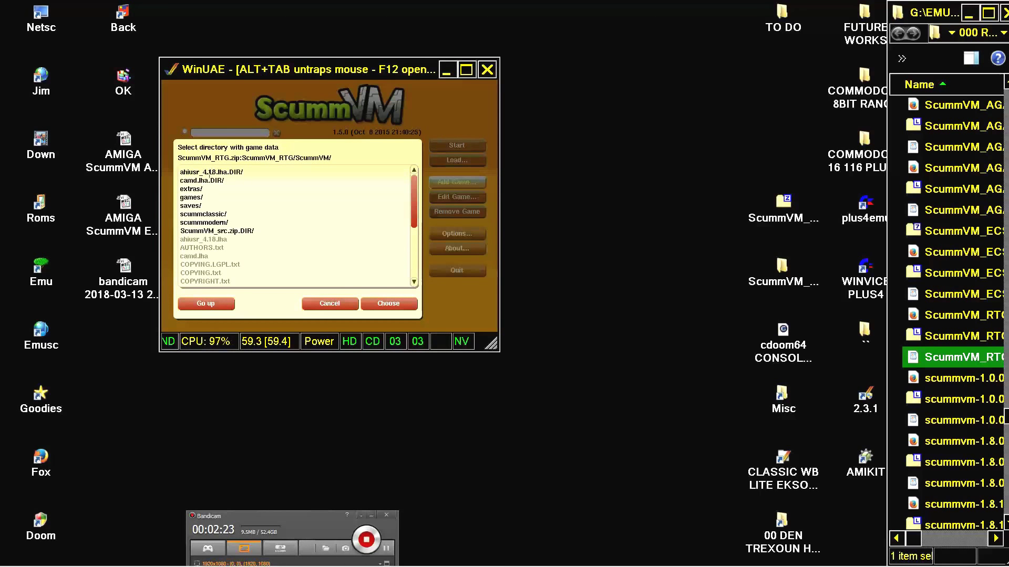
double_click(192, 198)
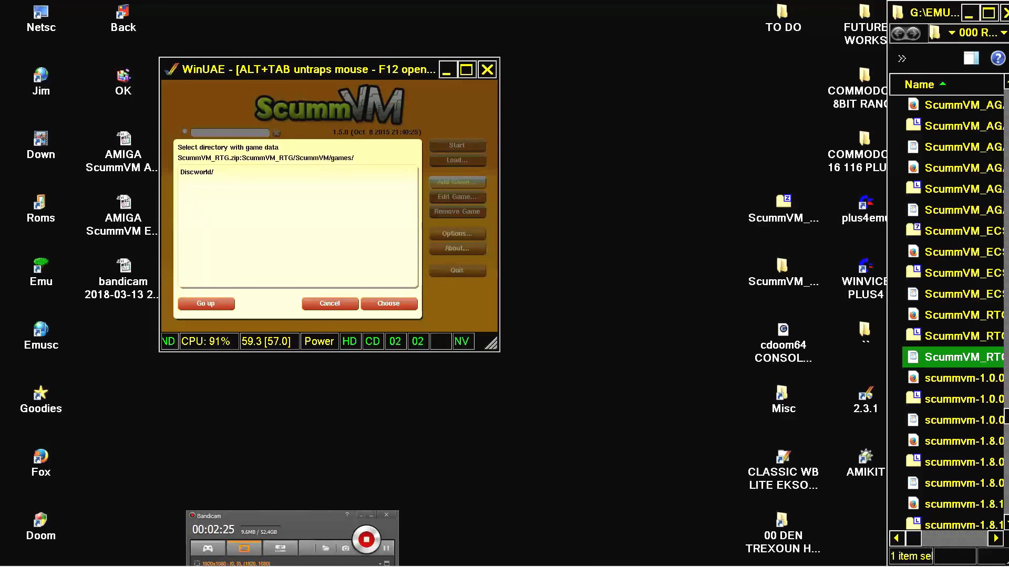
double_click(190, 174)
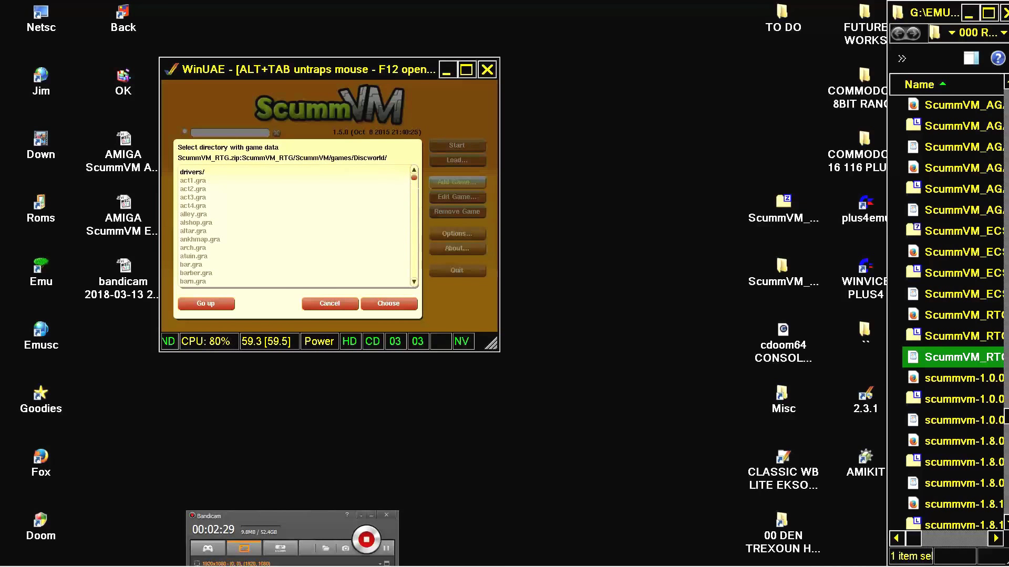
Step: Look through the whole list of game files in the Discworld folder
scroll(295, 226, "down", 4)
scroll(414, 191, "down", 4)
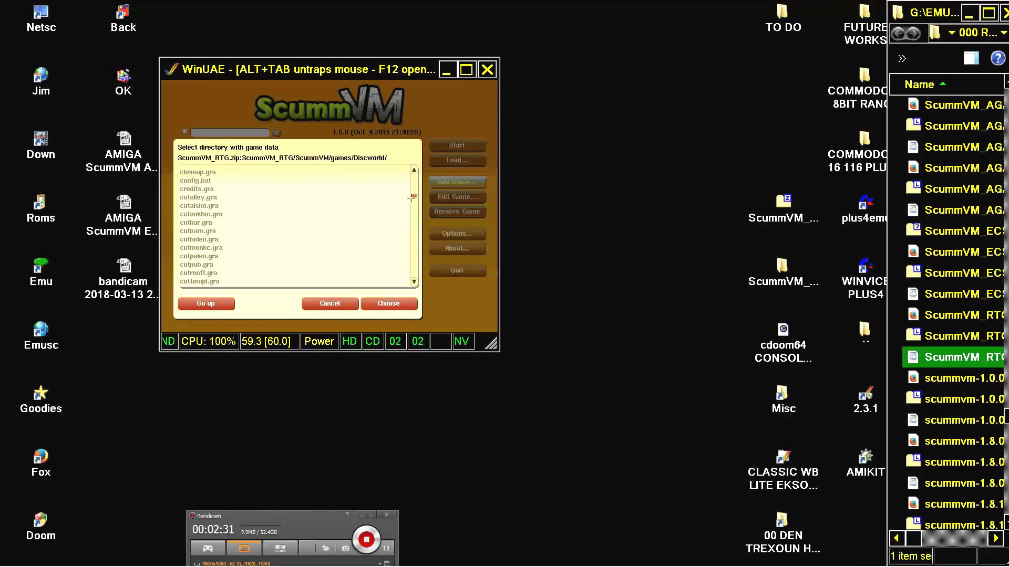
scroll(413, 219, "down", 4)
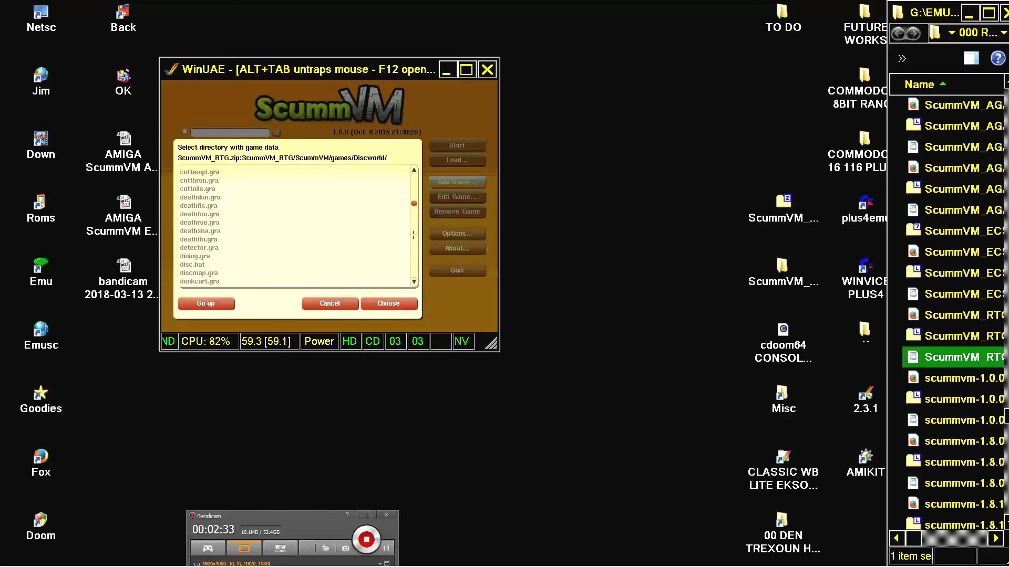
scroll(413, 263, "down", 4)
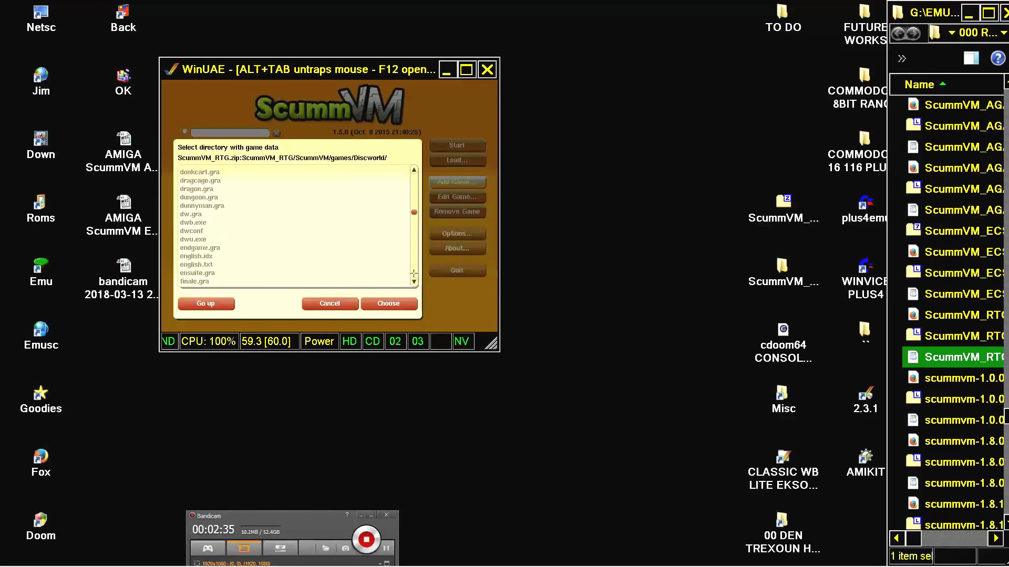
scroll(413, 273, "down", 4)
scroll(414, 273, "down", 4)
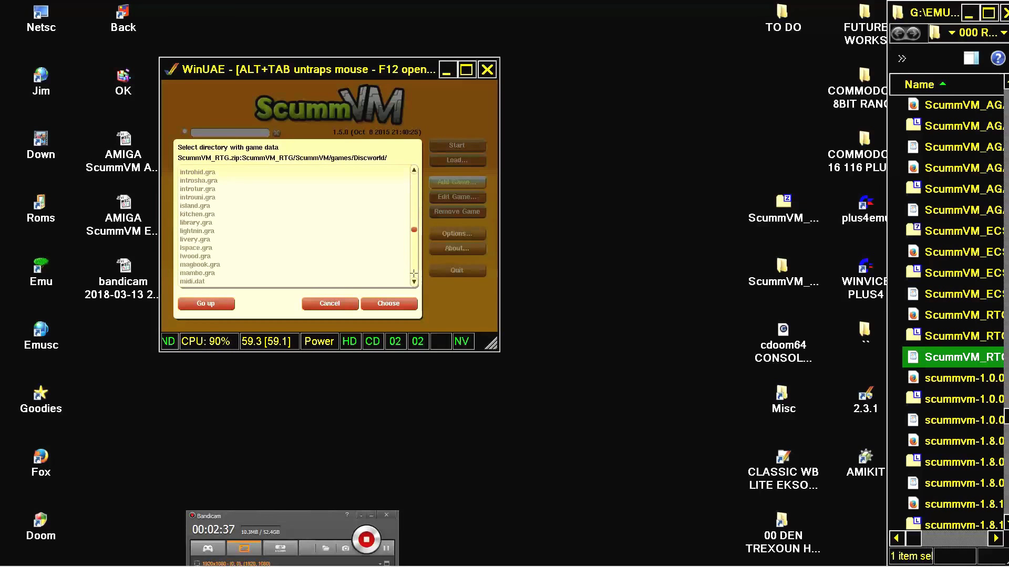
scroll(414, 273, "down", 12)
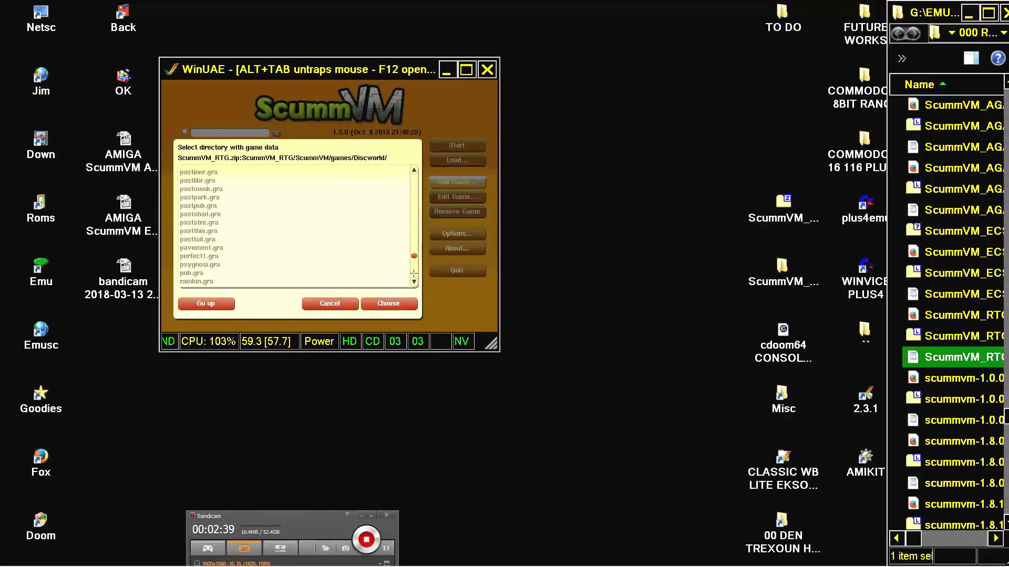
scroll(414, 274, "down", 1)
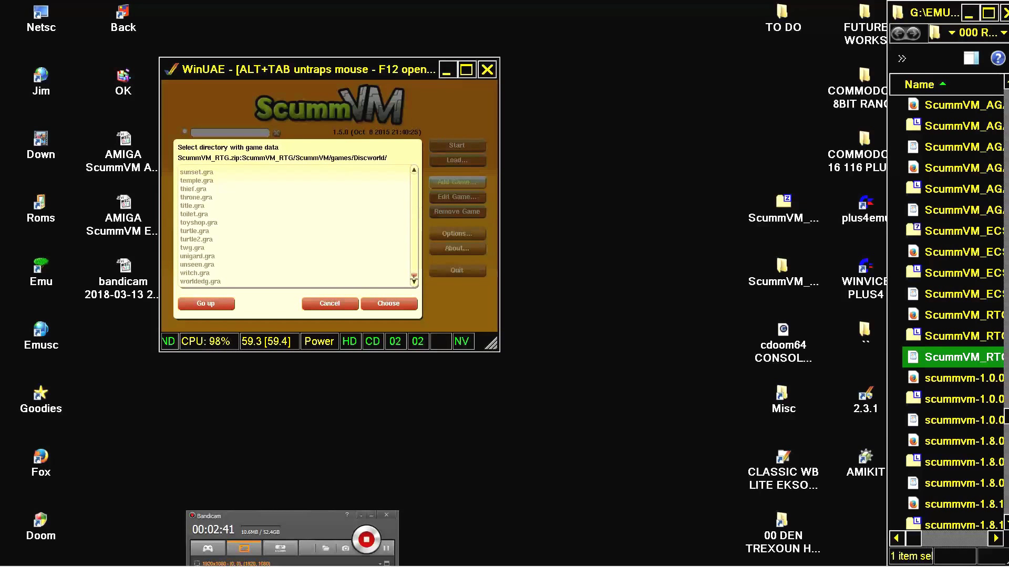
Step: Choose the Discworld folder as the game data directory and look at the available platforms, keeping DOS
left_click(392, 304)
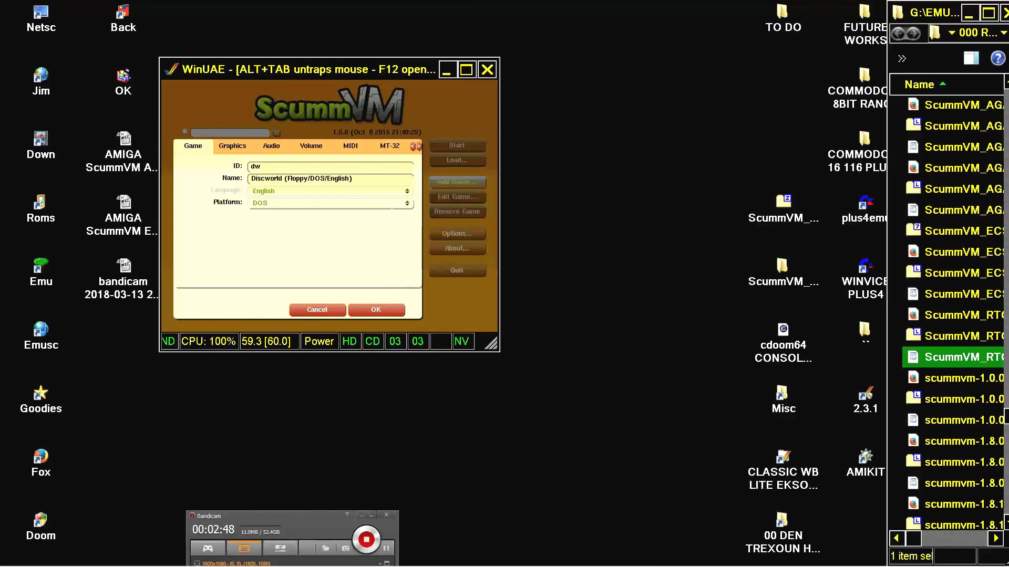
left_click(391, 204)
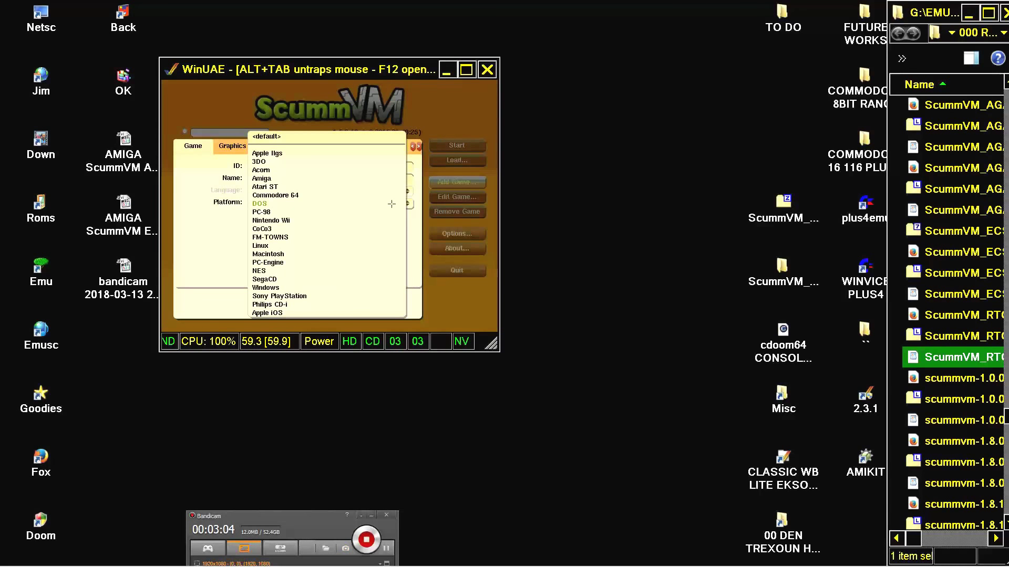
left_click(391, 204)
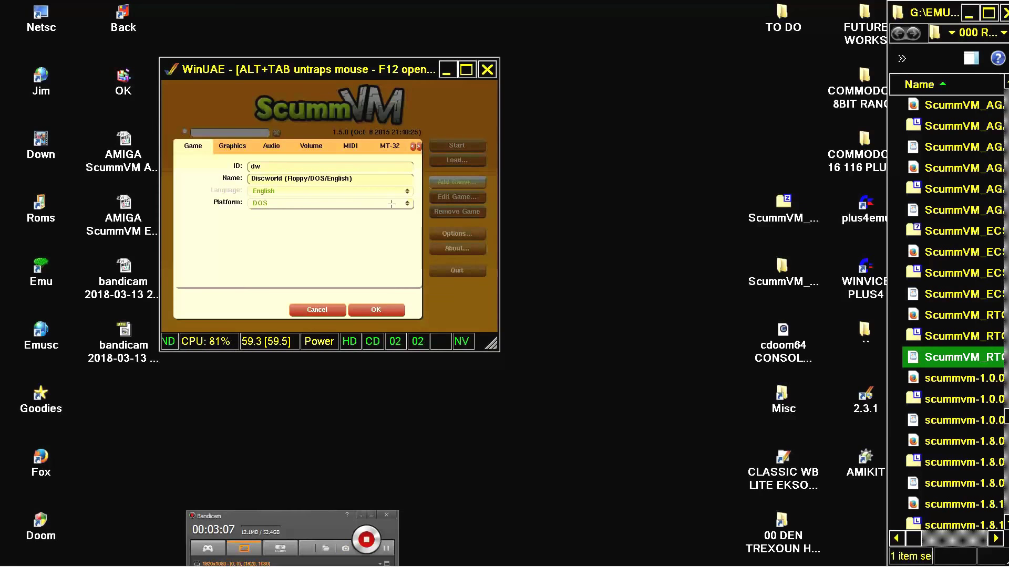
Step: View the newly captured Bandicam screenshot on the Windows desktop, close it, and look at the game's platform choices again
double_click(123, 336)
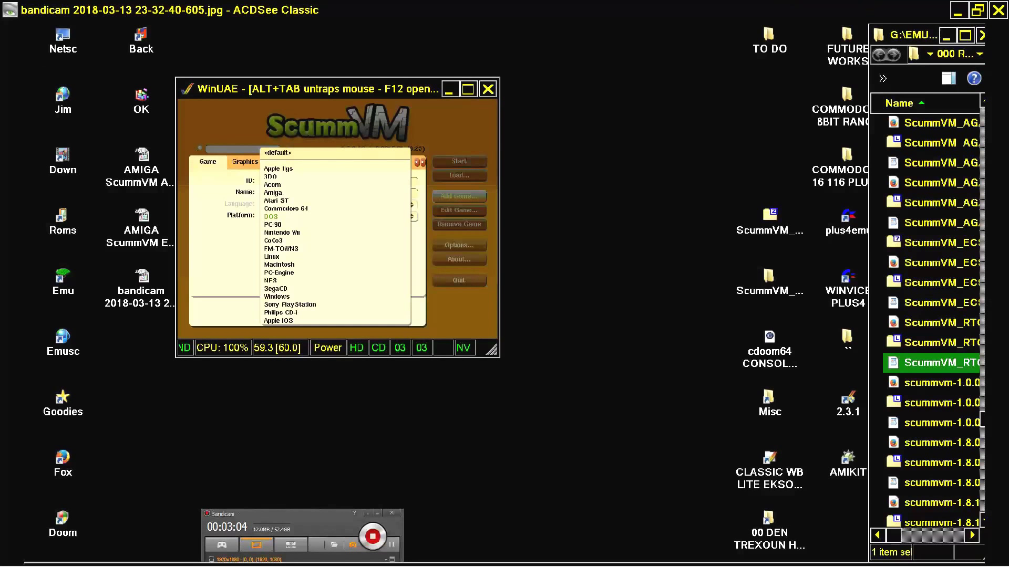
key("Escape")
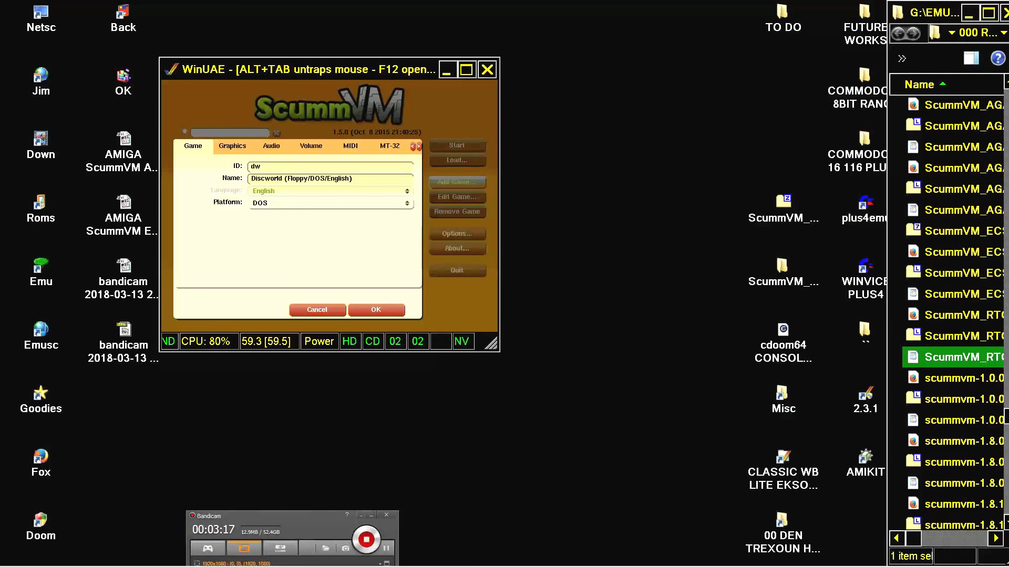
left_click(409, 204)
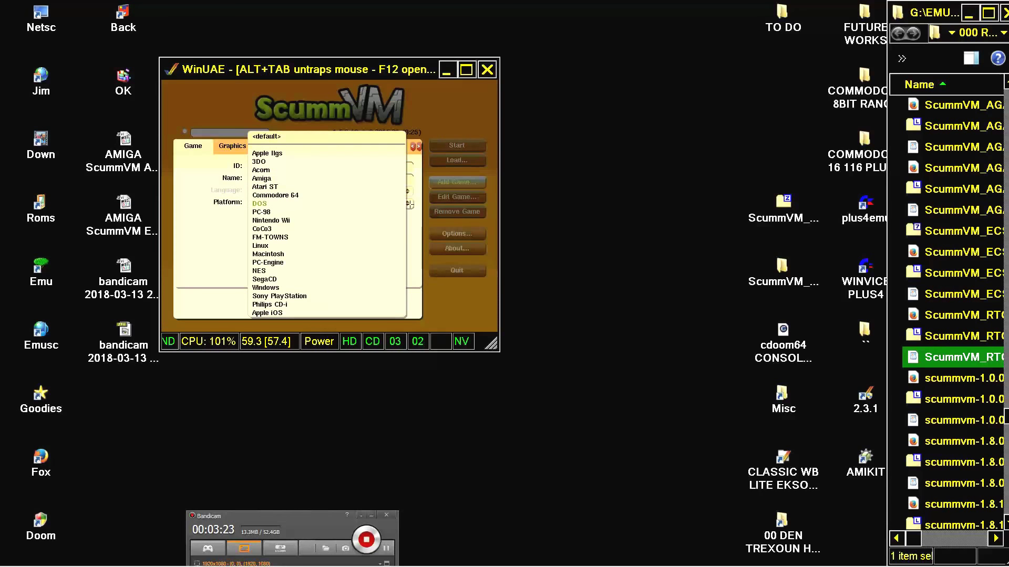
left_click(409, 204)
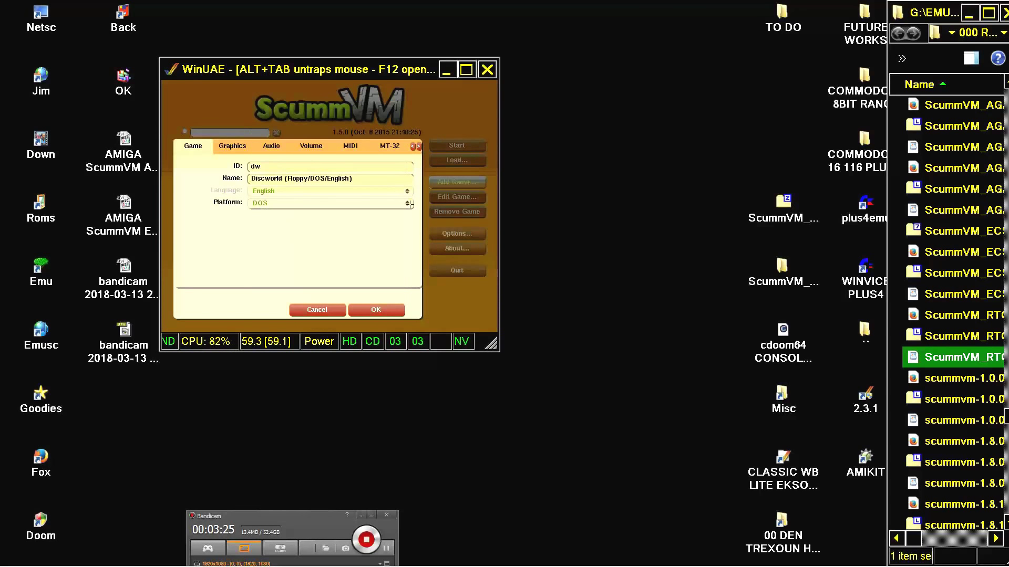
Step: Accept the Discworld game settings and run the game full screen, cancelling the write-protection requests for ScummVM_RTG.zip
left_click(397, 306)
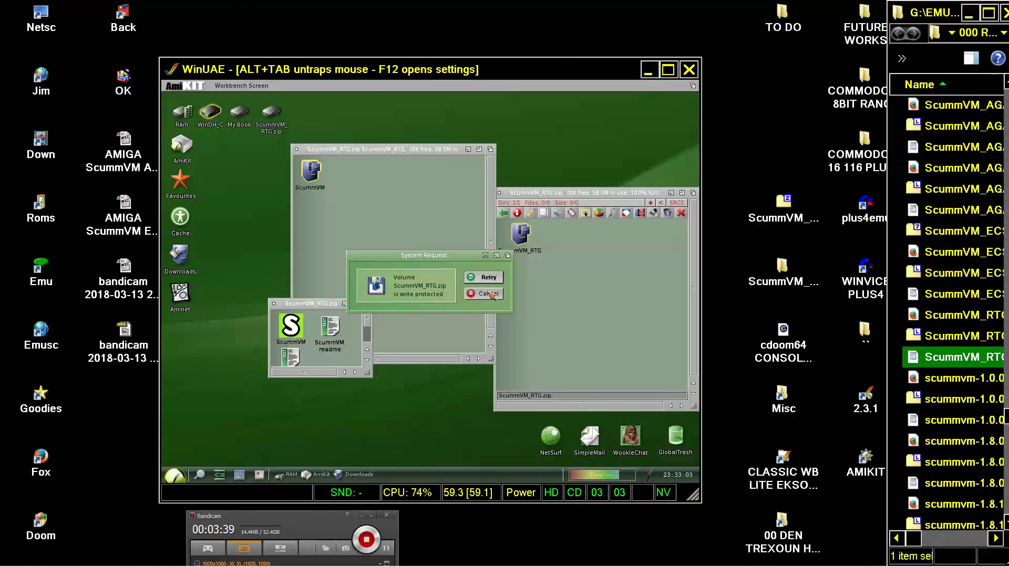
left_click(490, 295)
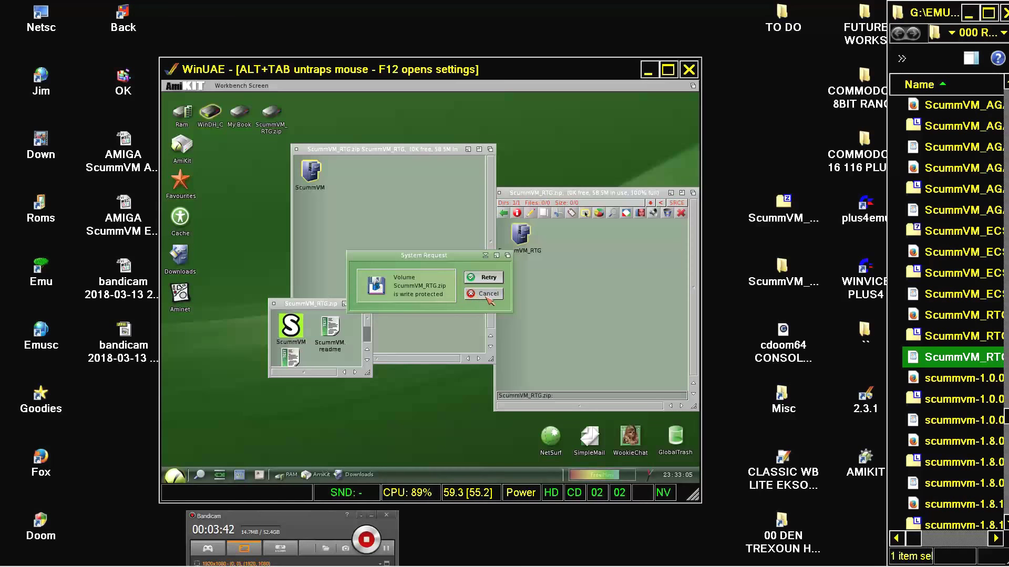
left_click(489, 295)
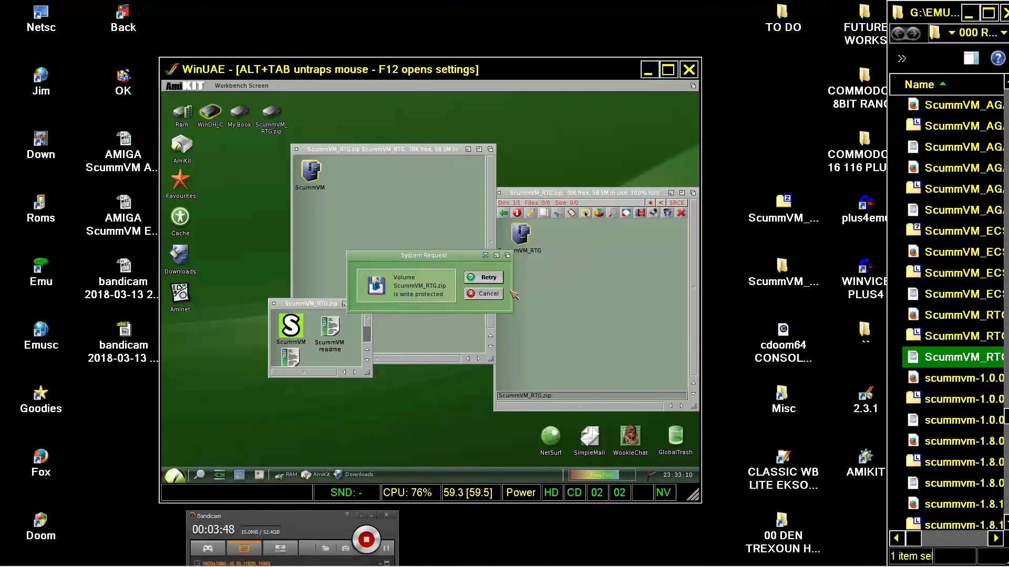
left_click(496, 293)
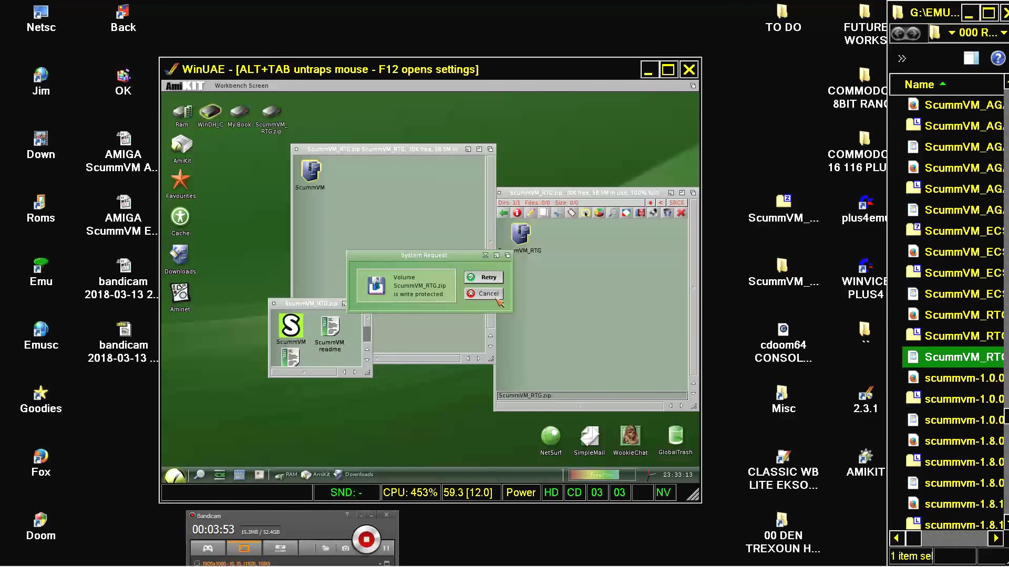
left_click(496, 293)
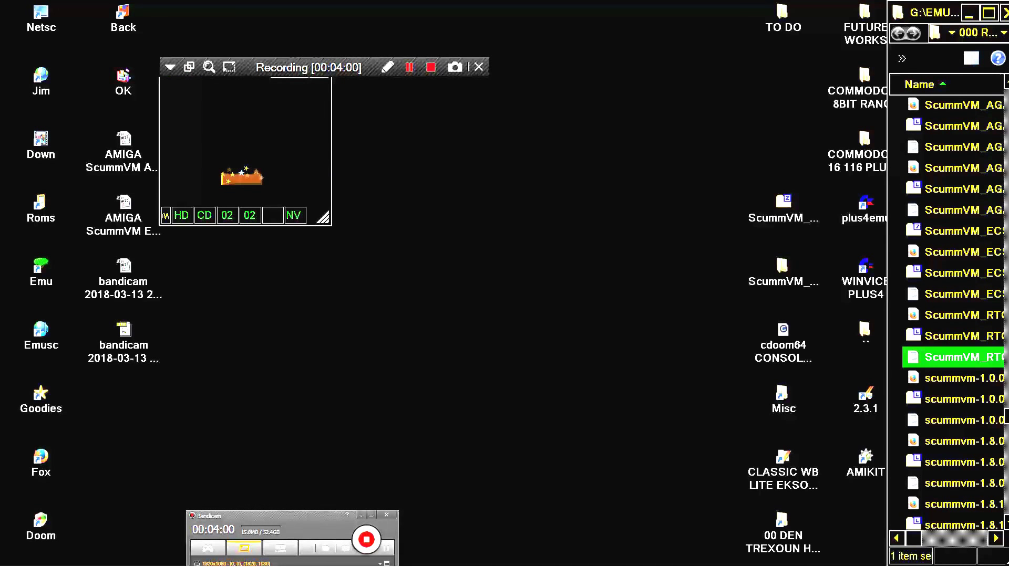
key("alt+Return")
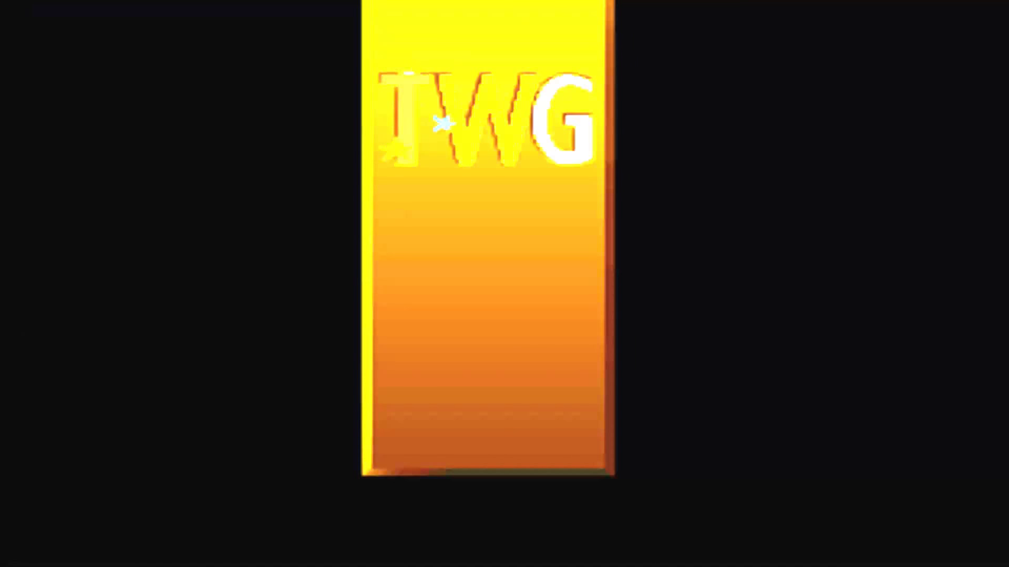